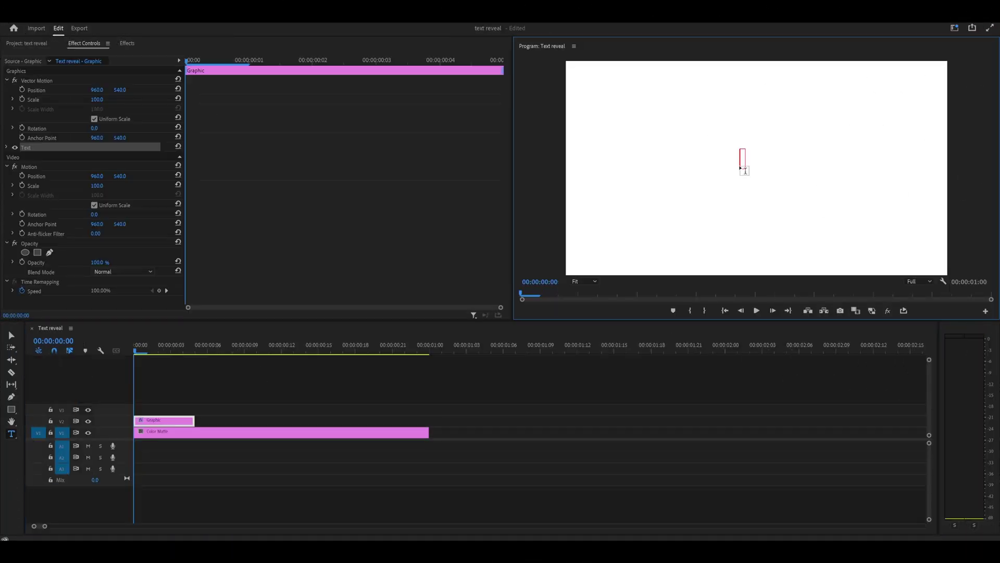
- Enter REVEAL as the title text and move its anchor point to the center of the word
{"action": "type", "text": "REVEAL"}
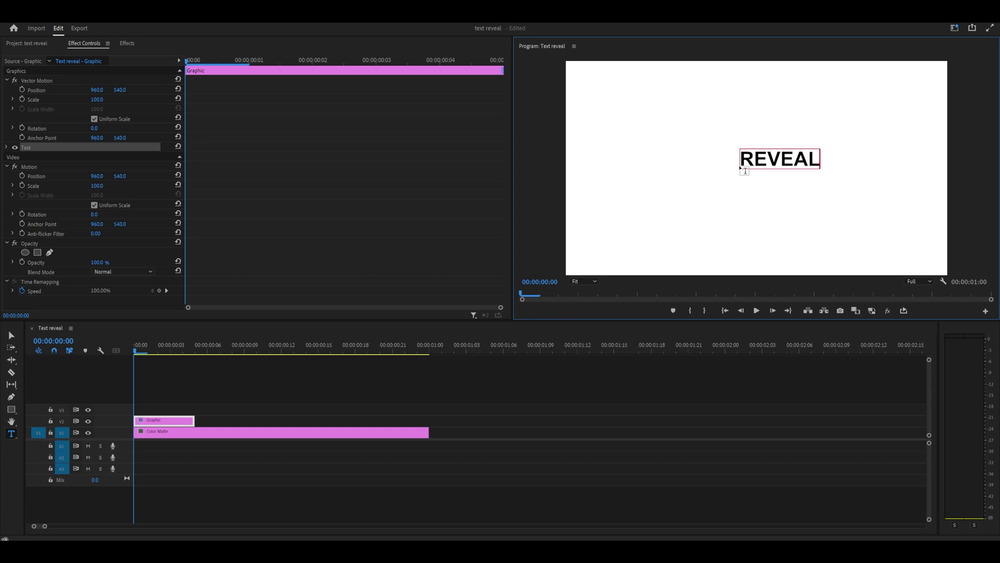
{"action": "key", "text": "Escape"}
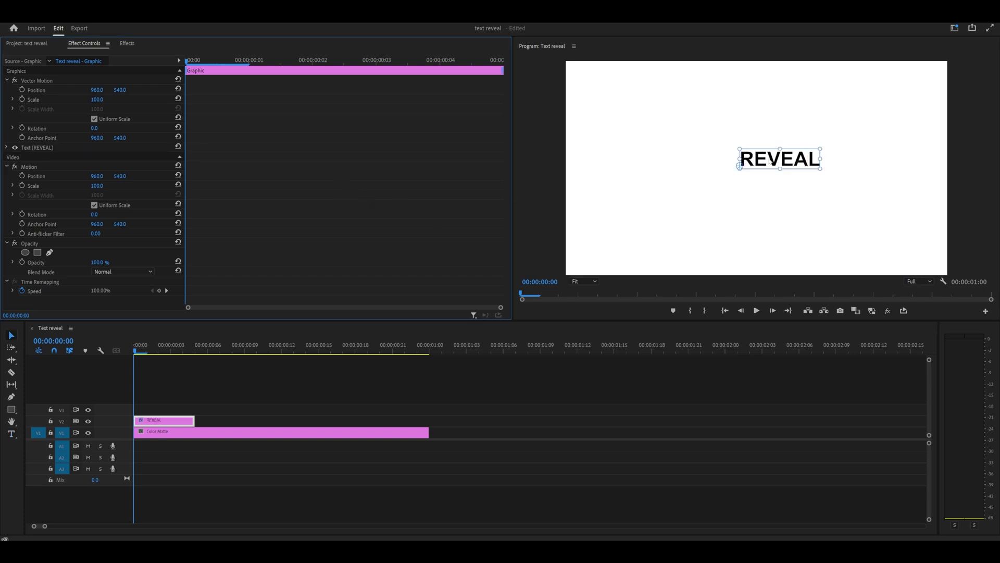
{"action": "key", "text": "grave"}
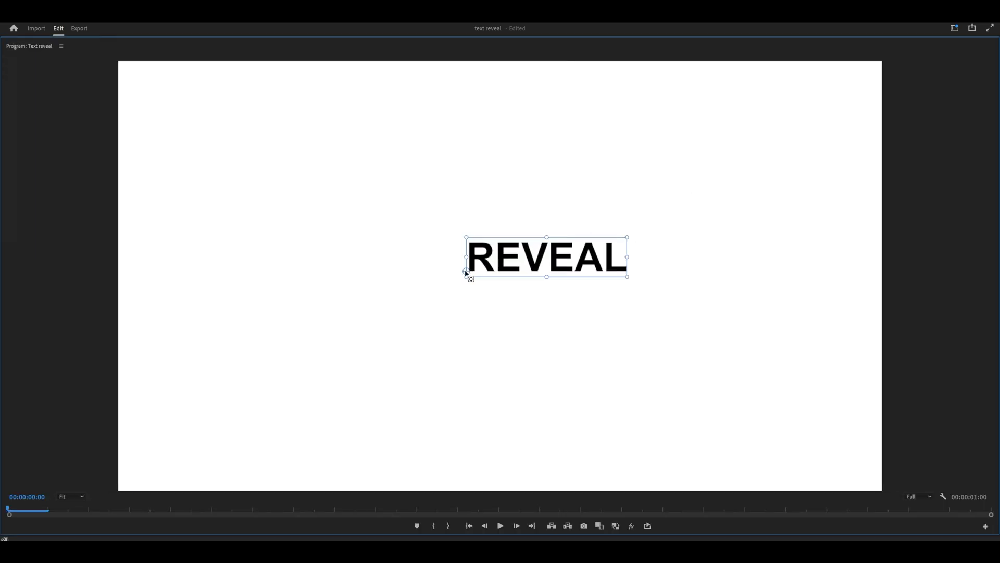
{"action": "left_click_drag", "start_coordinate": [467, 270], "coordinate": [552, 256]}
{"action": "key", "text": "grave"}
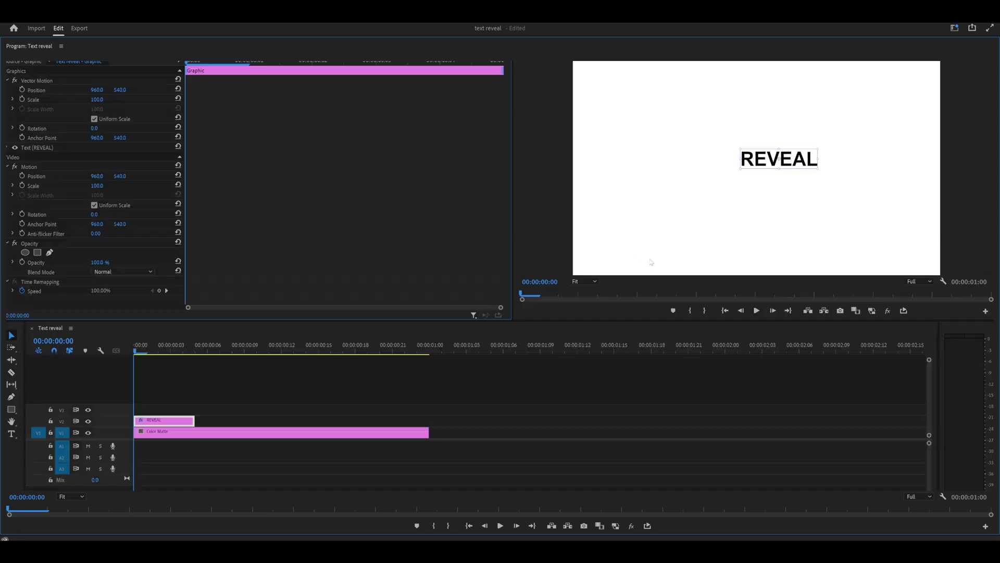
- Reset the text's Transform position to 960, 540 and extend the REVEAL clip to the end of the Color Matte
{"action": "left_click", "coordinate": [7, 149]}
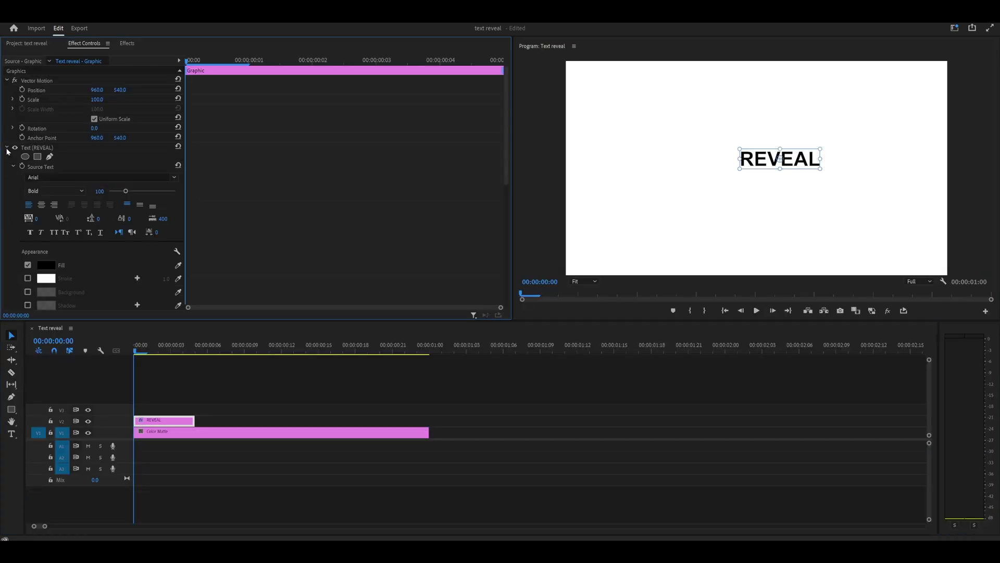
{"action": "scroll", "coordinate": [237, 192], "scroll_direction": "down", "scroll_amount": 5}
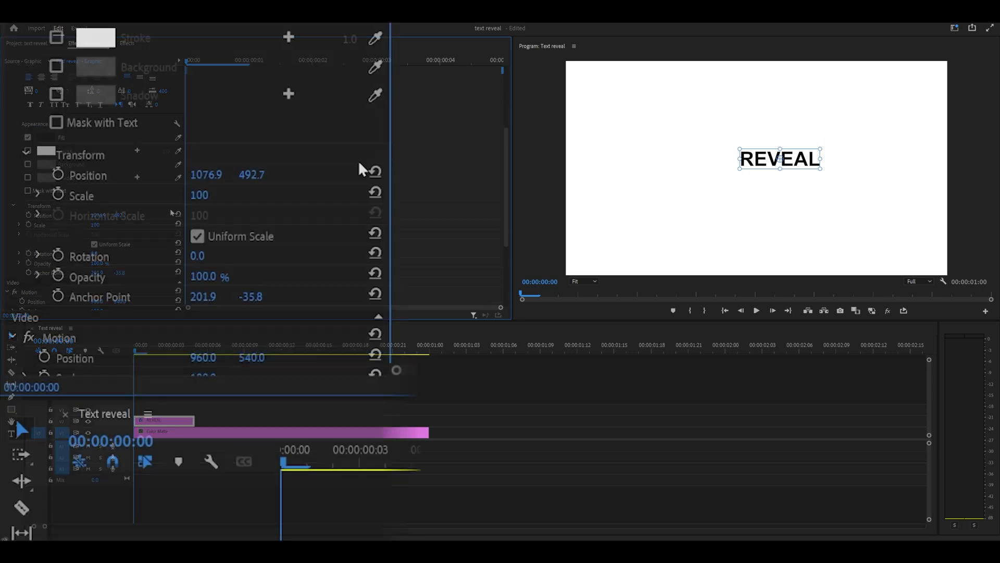
{"action": "left_click", "coordinate": [178, 214]}
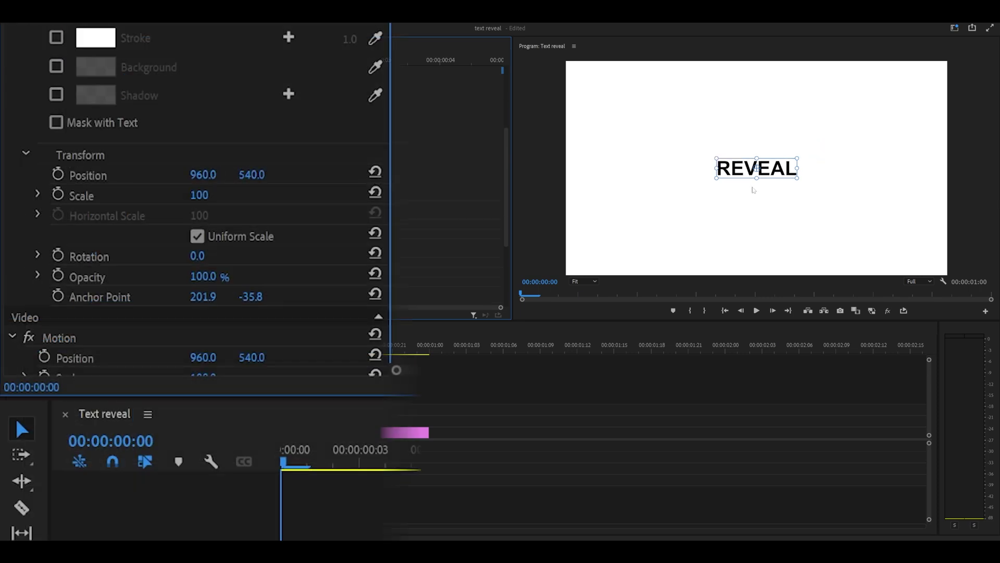
{"action": "left_click_drag", "start_coordinate": [193, 420], "coordinate": [429, 416]}
{"action": "left_click", "coordinate": [415, 423]}
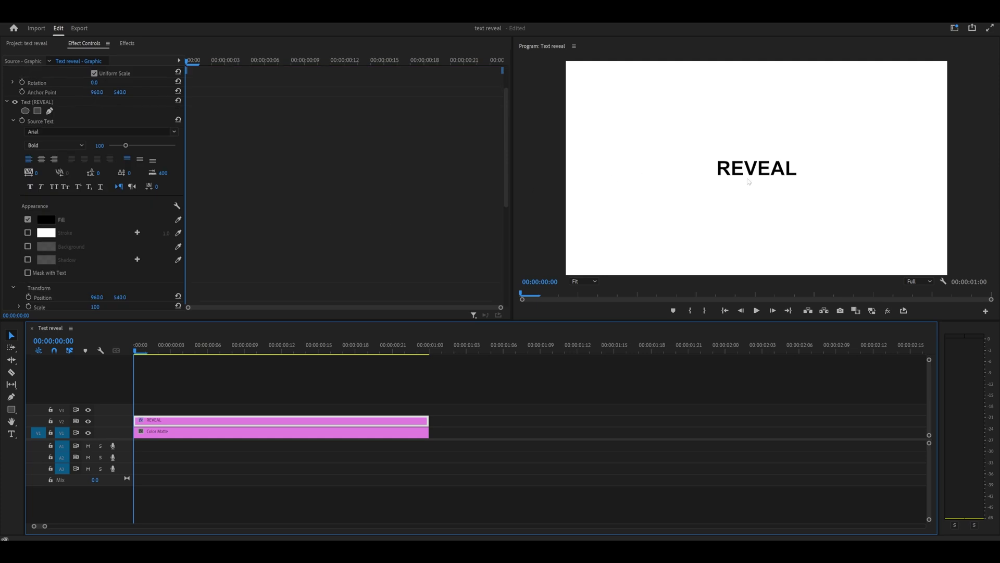
- Animate the text's Transform scale from 90 on the first frame to 100 at 00:00:00:23, and return to the start
{"action": "scroll", "coordinate": [407, 219], "scroll_direction": "down", "scroll_amount": 2}
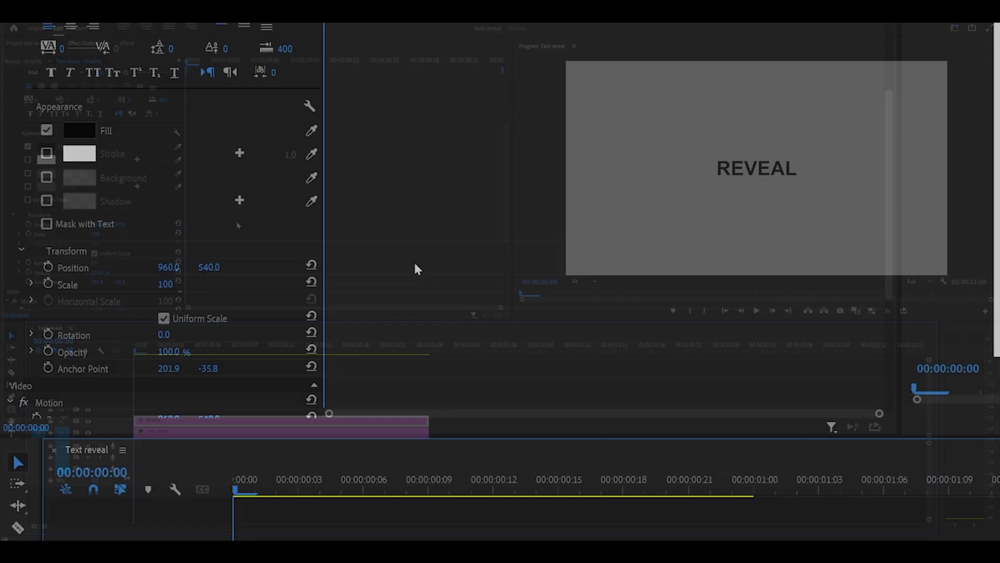
{"action": "left_click", "coordinate": [49, 284]}
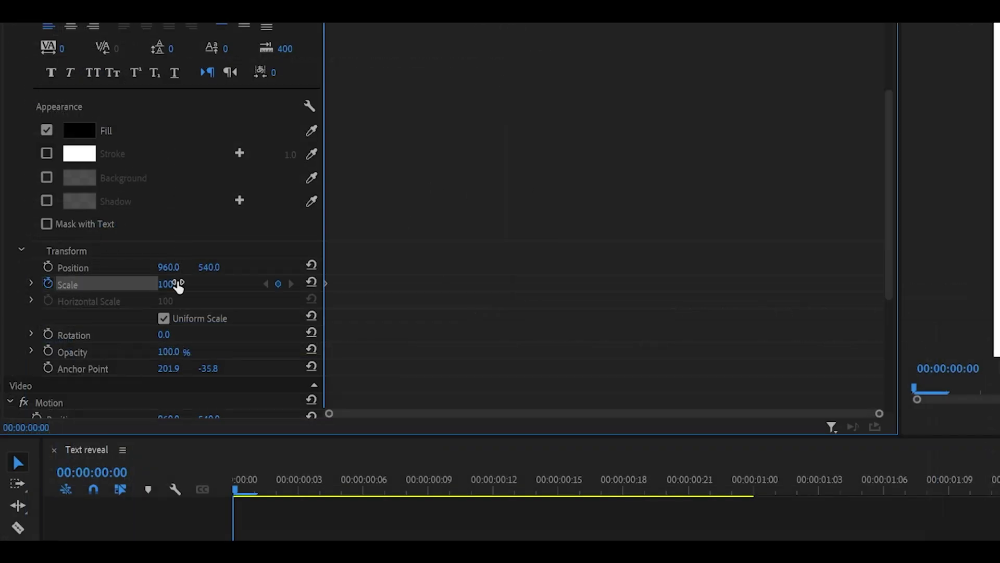
{"action": "left_click", "coordinate": [175, 282]}
{"action": "type", "text": "90"}
{"action": "key", "text": "Return"}
{"action": "left_click", "coordinate": [734, 479]}
{"action": "left_click", "coordinate": [178, 234]}
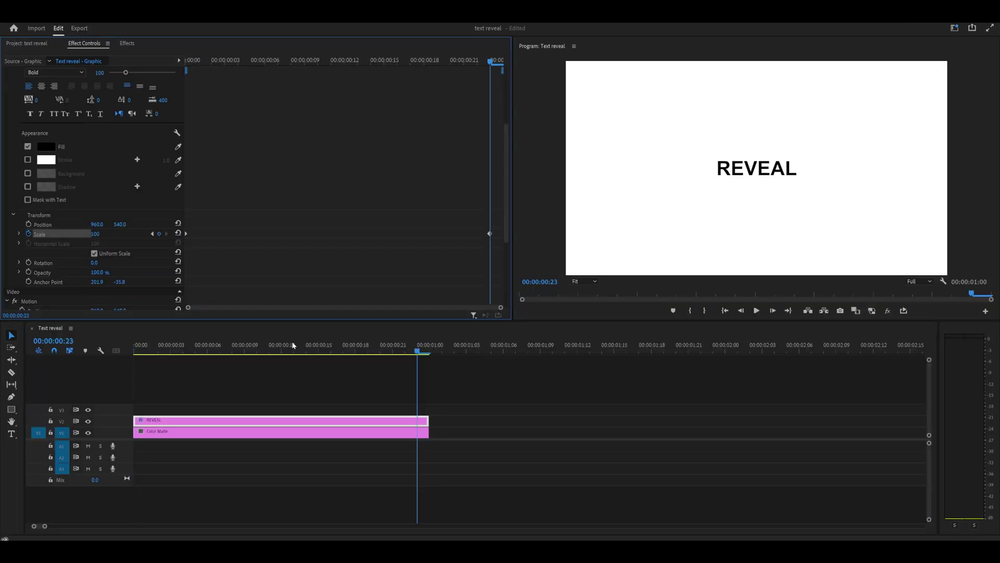
{"action": "left_click_drag", "start_coordinate": [232, 346], "coordinate": [133, 350]}
{"action": "left_click_drag", "start_coordinate": [202, 352], "coordinate": [113, 349]}
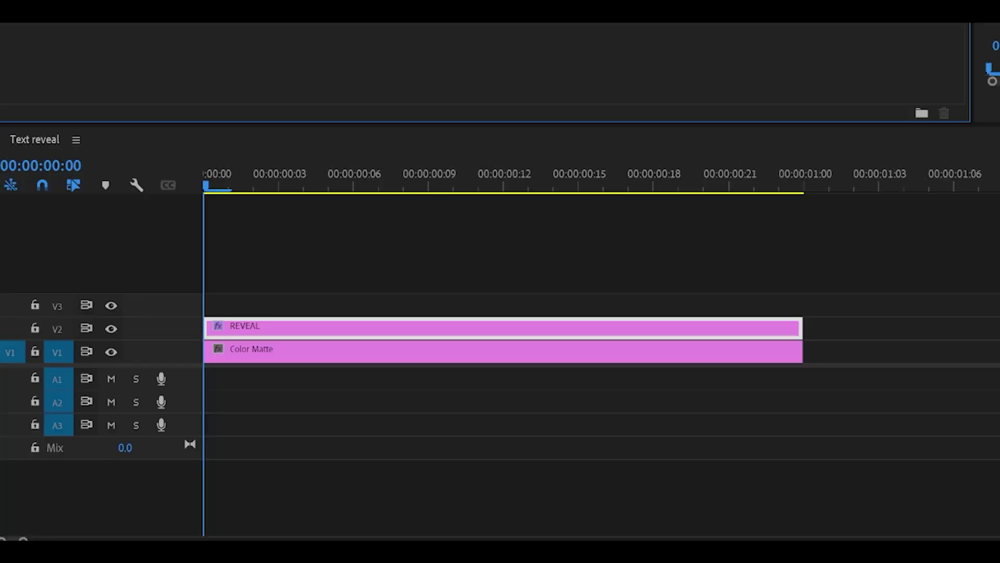
- Apply Linear Wipe to the REVEAL clip and set its Transition Completion to 47%
{"action": "left_click", "coordinate": [330, 328]}
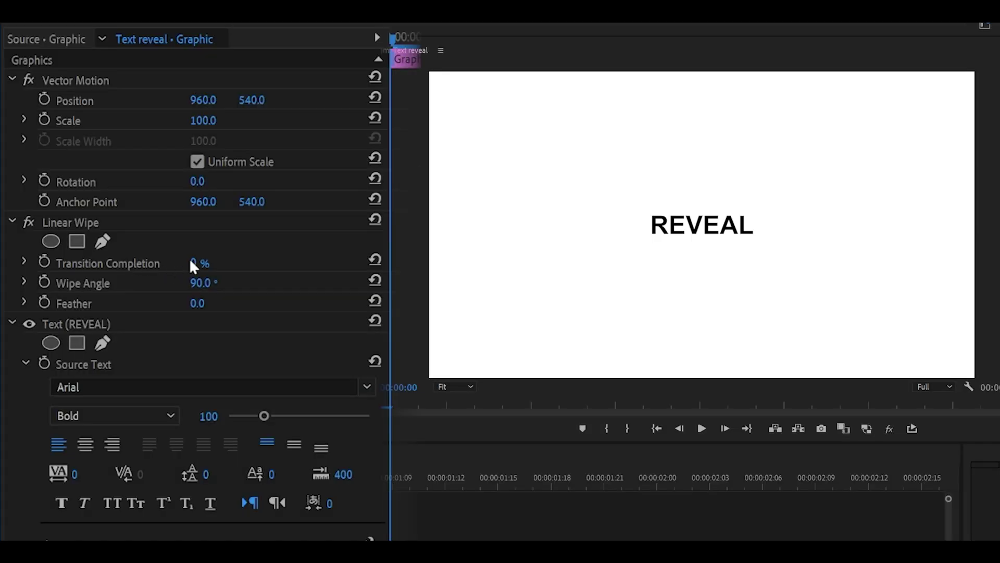
{"action": "left_click", "coordinate": [193, 263]}
{"action": "type", "text": "15"}
{"action": "key", "text": "Return"}
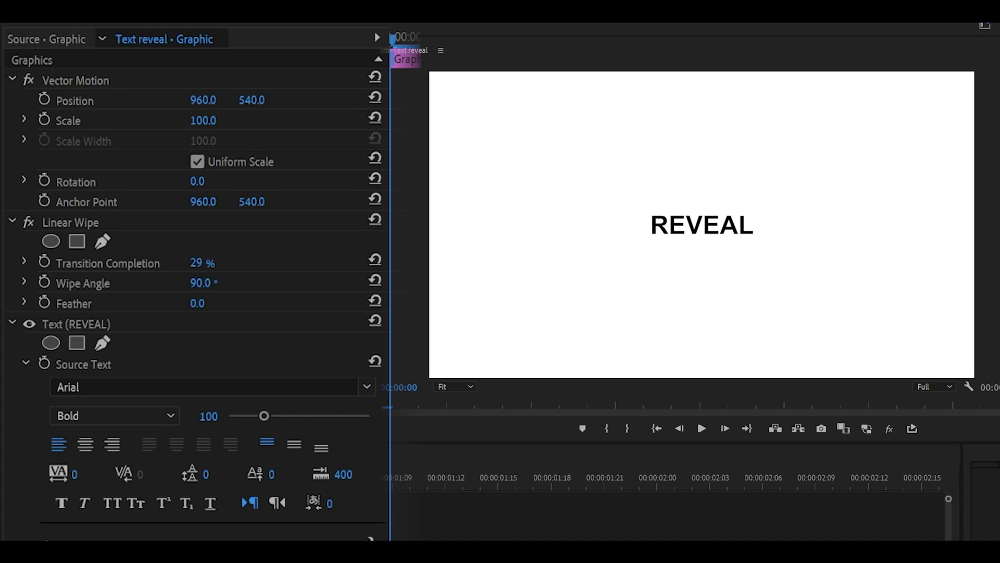
{"action": "left_click_drag", "start_coordinate": [196, 263], "coordinate": [206, 263]}
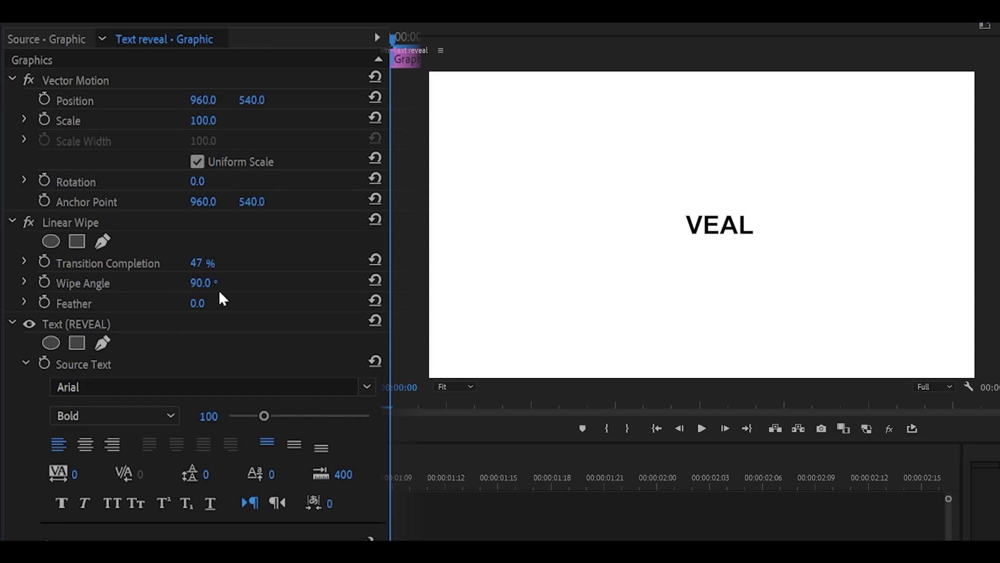
- Try different Wipe Angle values on the Linear Wipe and return it to 90°
{"action": "left_click", "coordinate": [201, 283]}
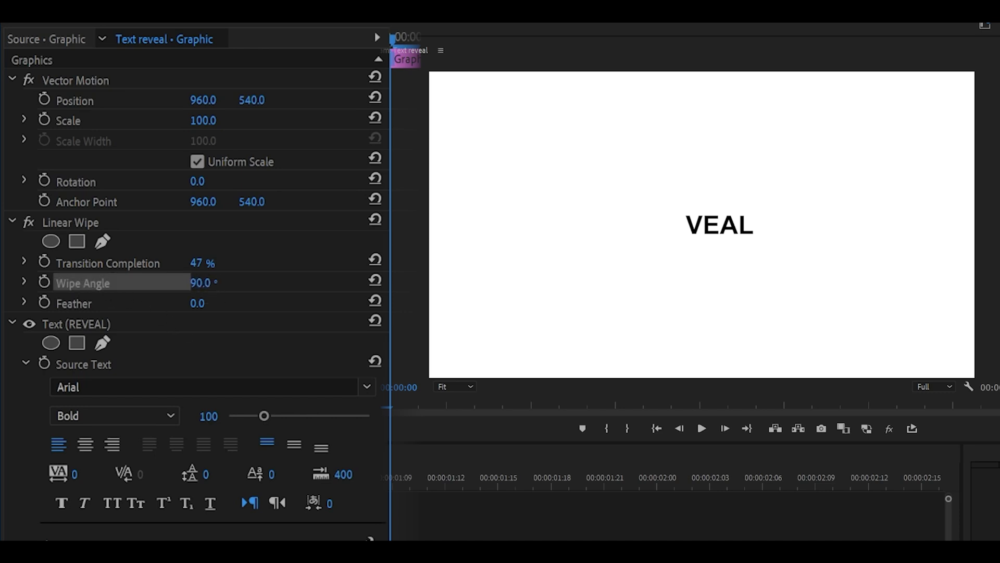
{"action": "left_click_drag", "start_coordinate": [208, 284], "coordinate": [195, 283]}
{"action": "mouse_move", "coordinate": [201, 284]}
{"action": "left_mouse_down"}
{"action": "mouse_move", "coordinate": [129, 282]}
{"action": "mouse_move", "coordinate": [221, 282]}
{"action": "left_mouse_up"}
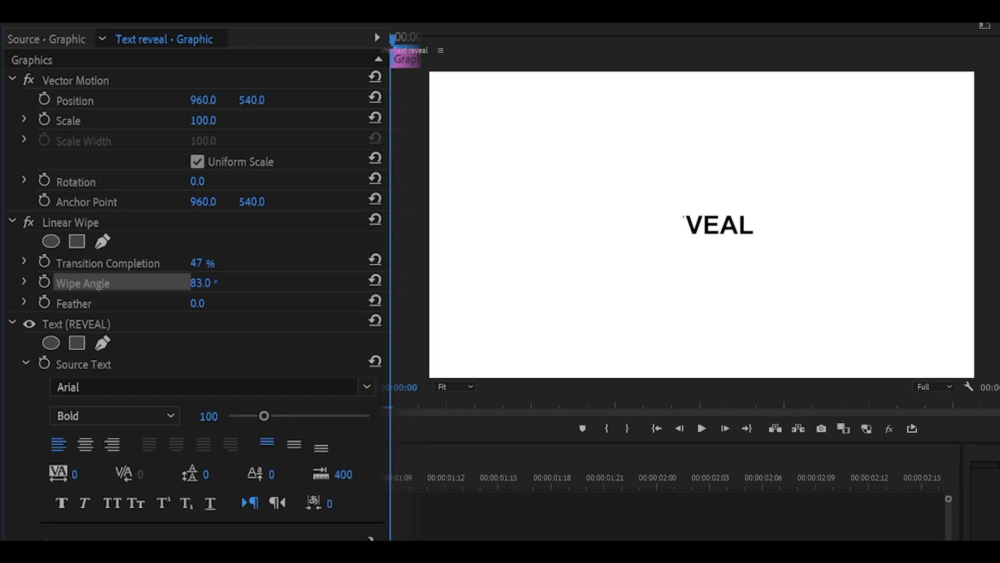
{"action": "left_click", "coordinate": [230, 304]}
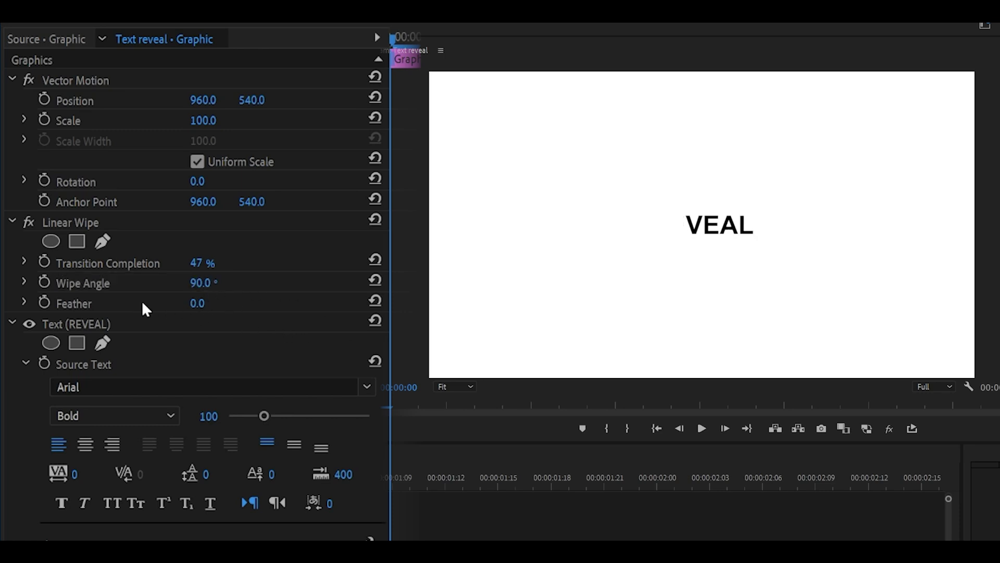
- Set the Linear Wipe's Feather to 125 and keyframe Transition Completion at 38% on the first frame
{"action": "left_click_drag", "start_coordinate": [205, 304], "coordinate": [270, 304]}
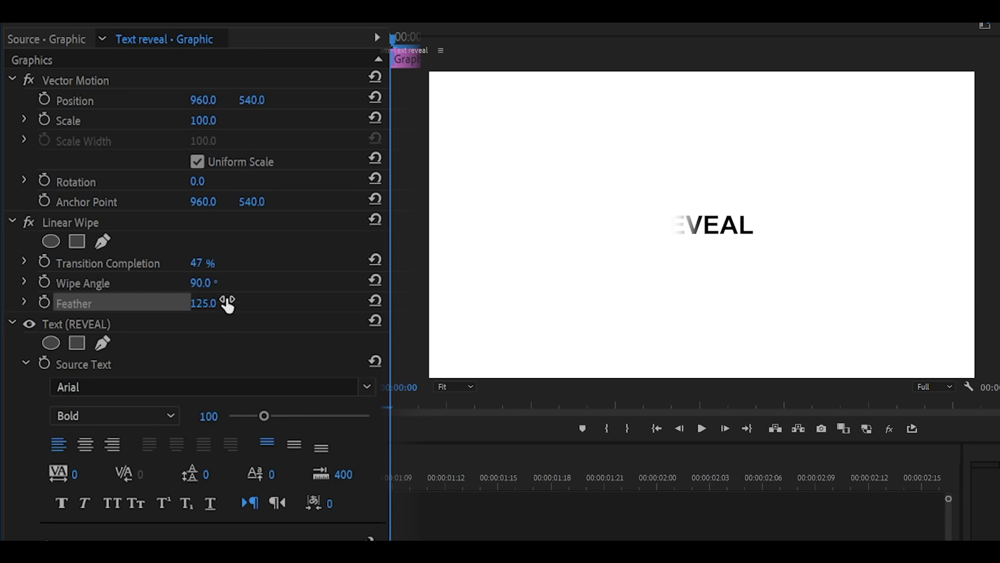
{"action": "left_click", "coordinate": [43, 260]}
{"action": "left_click_drag", "start_coordinate": [209, 262], "coordinate": [217, 262]}
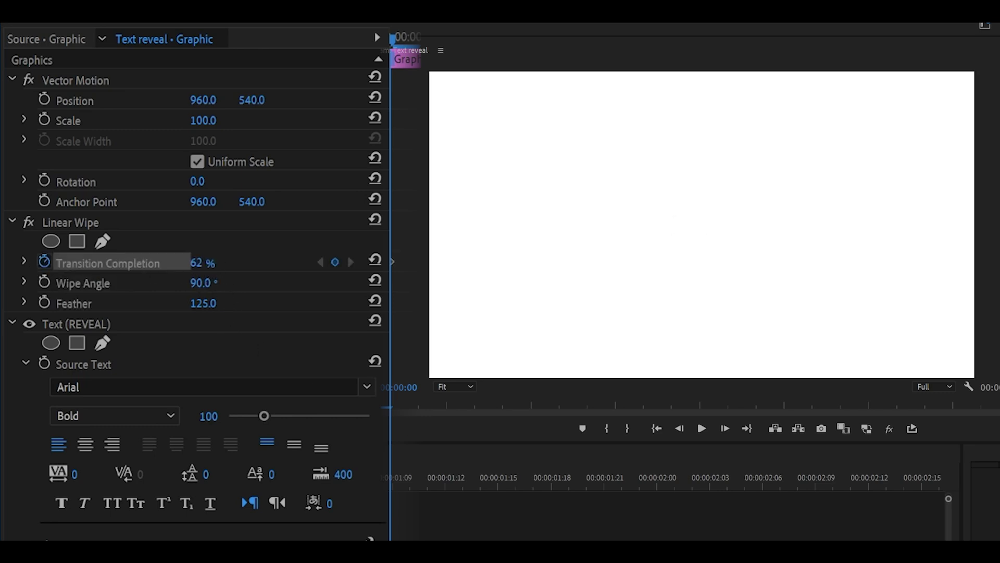
{"action": "left_click", "coordinate": [204, 264]}
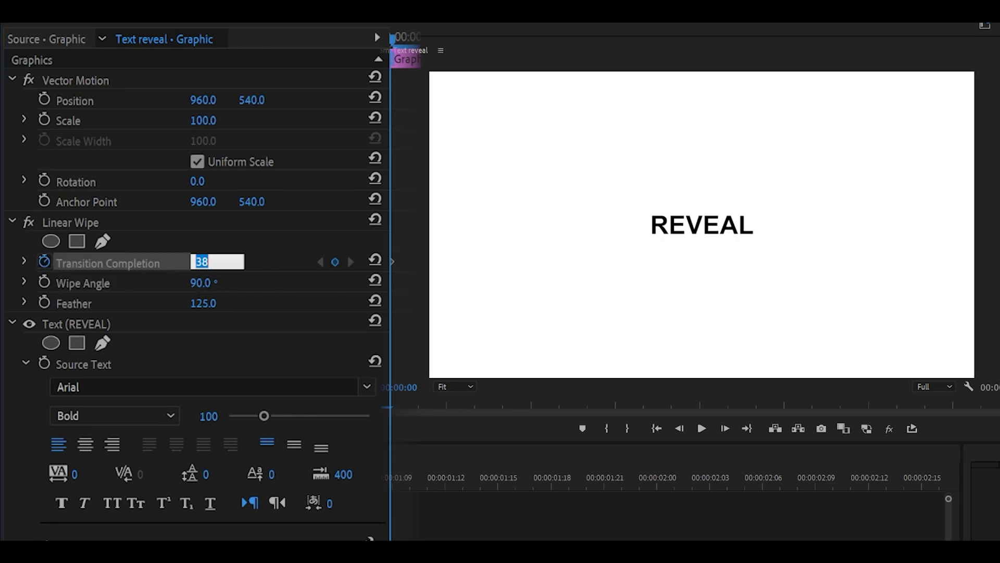
{"action": "key", "text": "Return"}
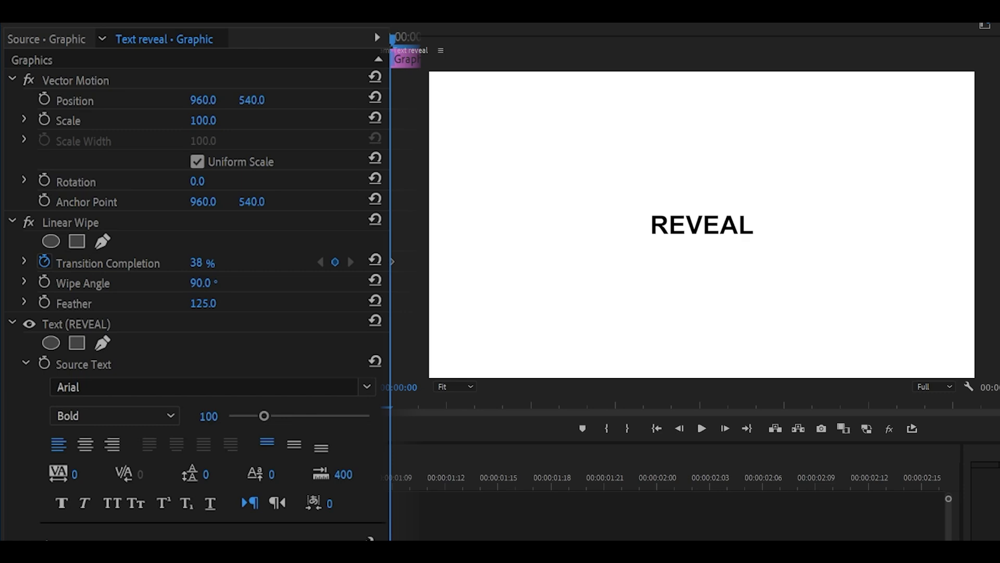
- Keyframe the Linear Wipe's Transition Completion at 64% at 00:00:00:23 so the word is fully wiped away
{"action": "left_click_drag", "start_coordinate": [249, 348], "coordinate": [418, 350]}
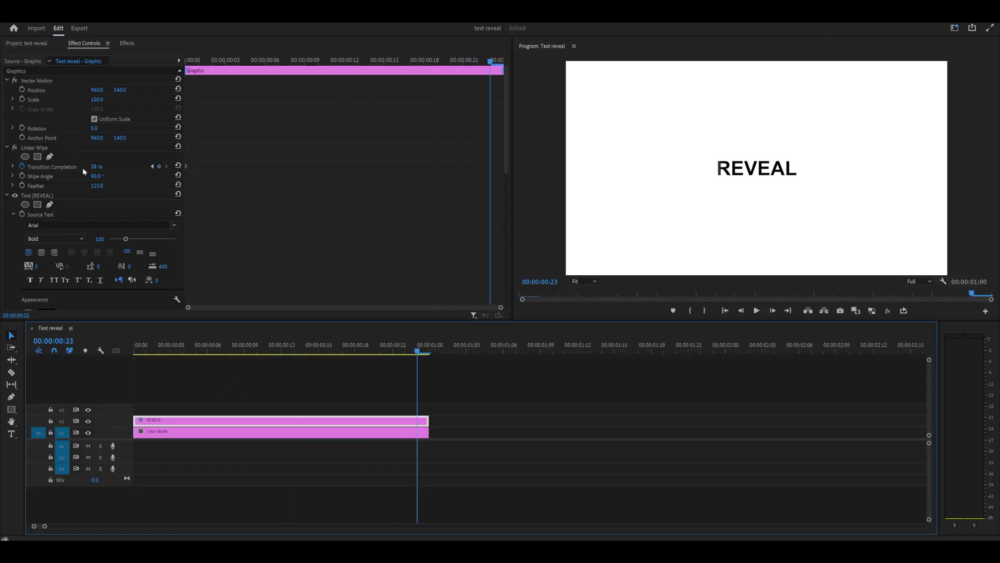
{"action": "left_click_drag", "start_coordinate": [97, 166], "coordinate": [105, 166]}
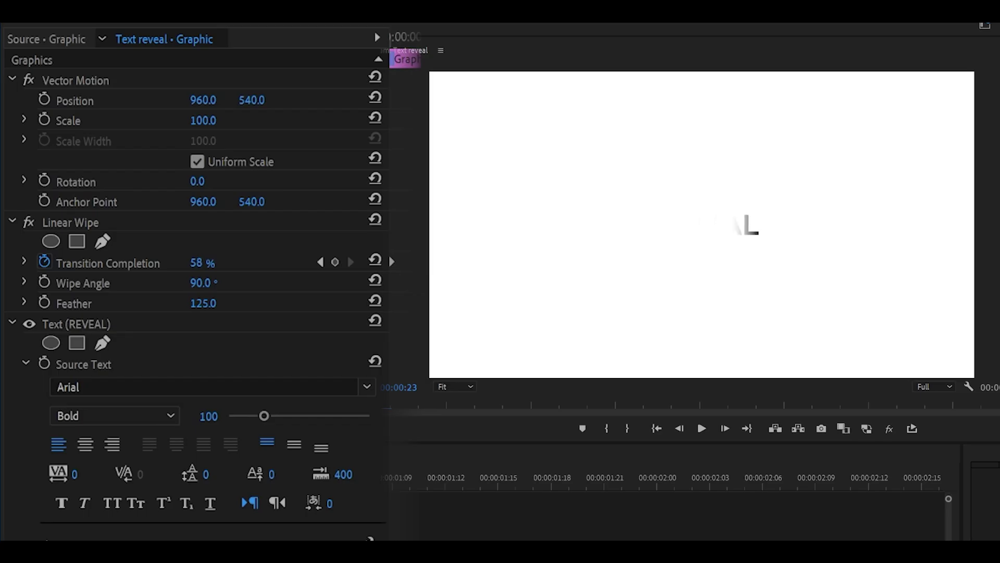
{"action": "left_click", "coordinate": [105, 164]}
{"action": "key", "text": "Up"}
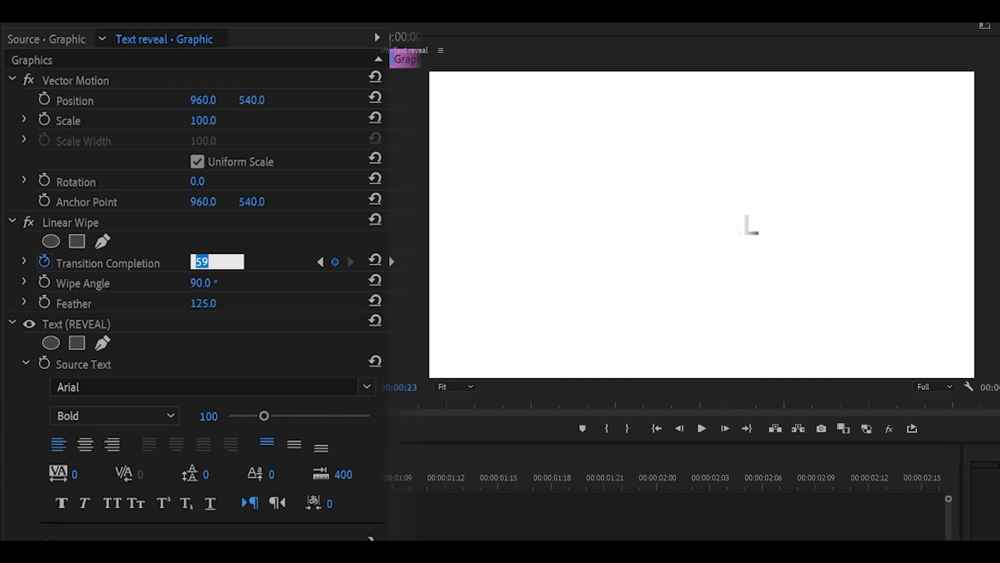
{"action": "key", "text": "Up"}
{"action": "key", "text": "Up"}
{"action": "key", "text": "Up"}
{"action": "key", "text": "Return"}
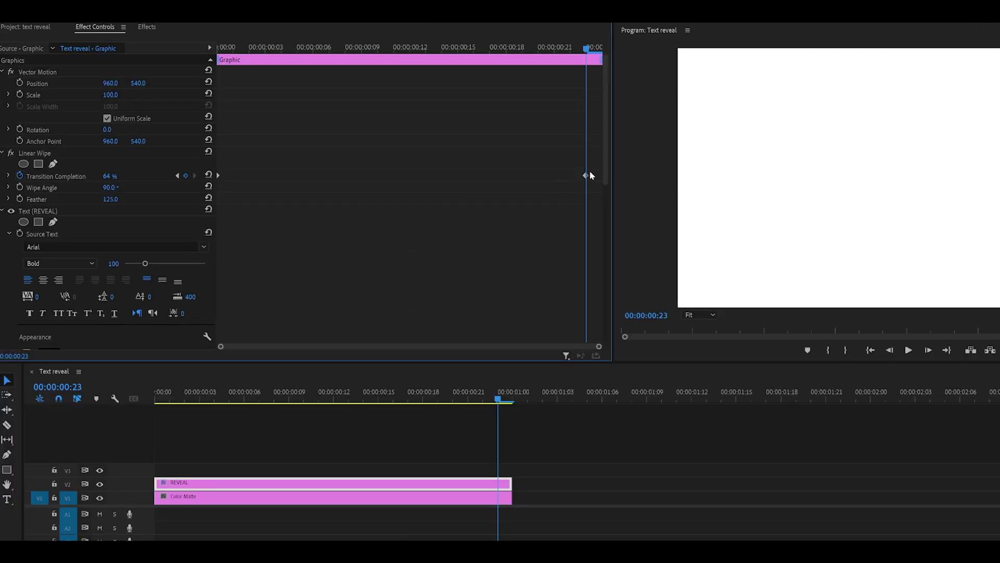
- Scrub through the wipe animation and play it from the first frame
{"action": "left_click", "coordinate": [496, 47]}
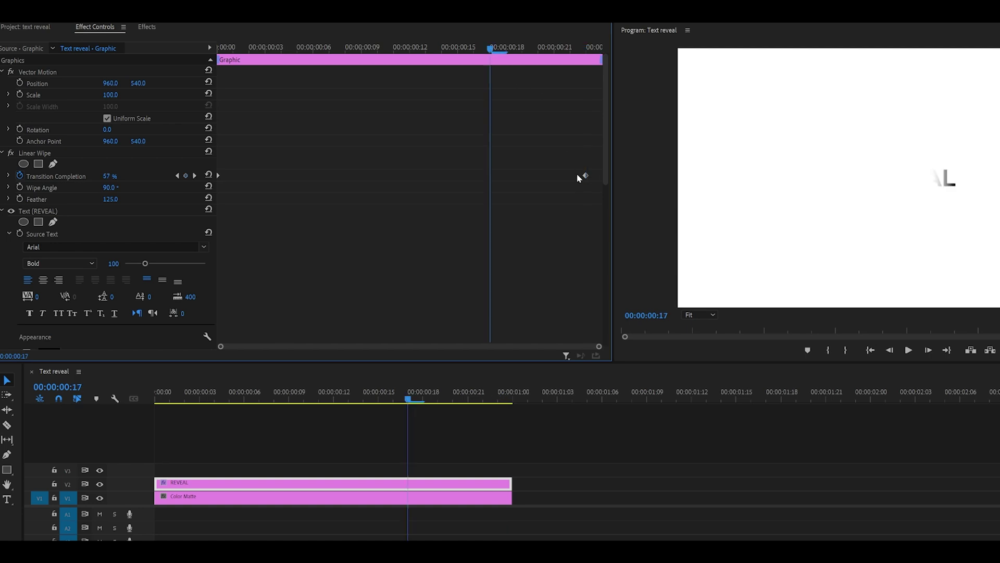
{"action": "left_click_drag", "start_coordinate": [292, 399], "coordinate": [155, 399]}
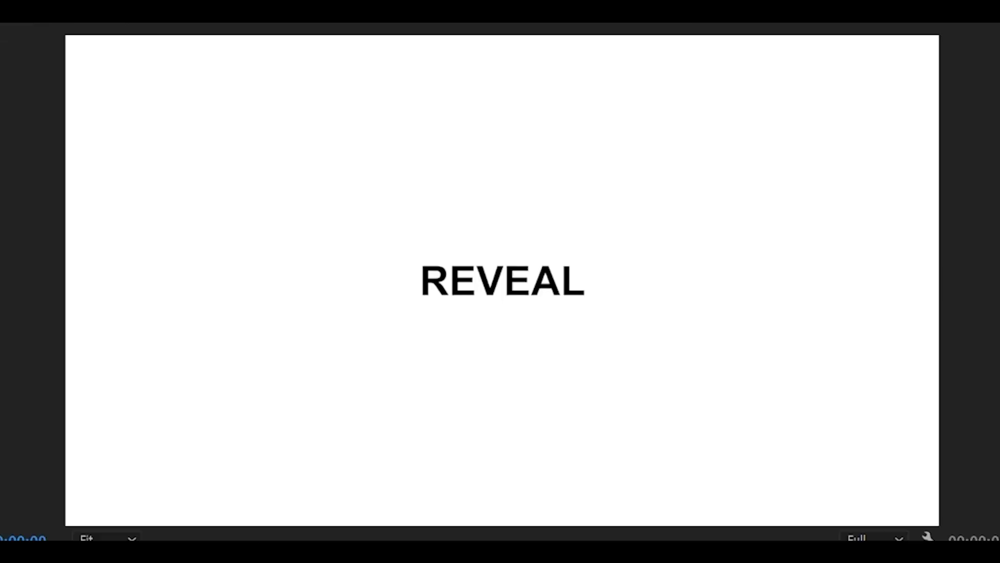
{"action": "key", "text": "space"}
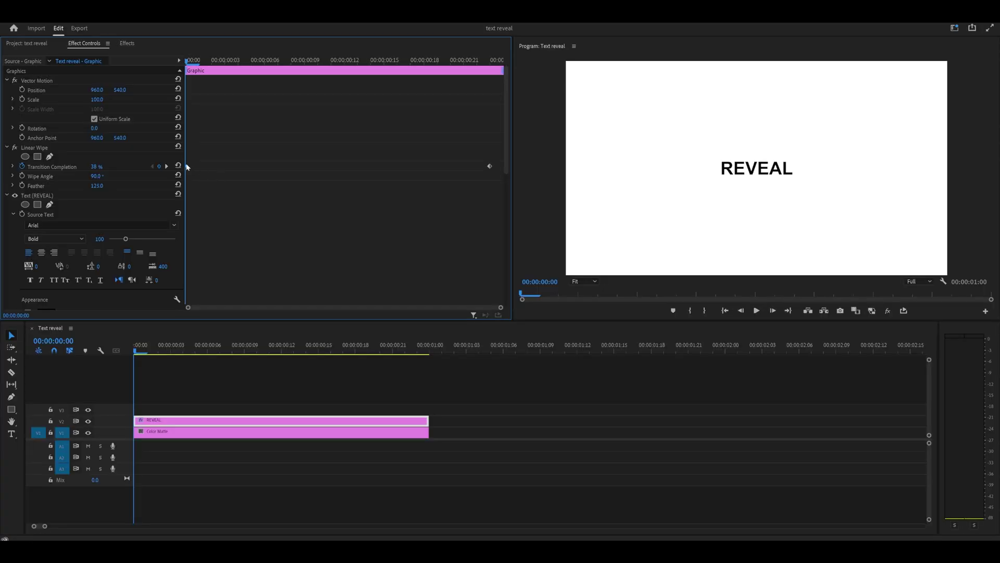
- Try moving the starting Transition Completion keyframe to about 00:00:00:12 and preview the wipe
{"action": "left_click_drag", "start_coordinate": [187, 167], "coordinate": [344, 165]}
{"action": "key", "text": "space"}
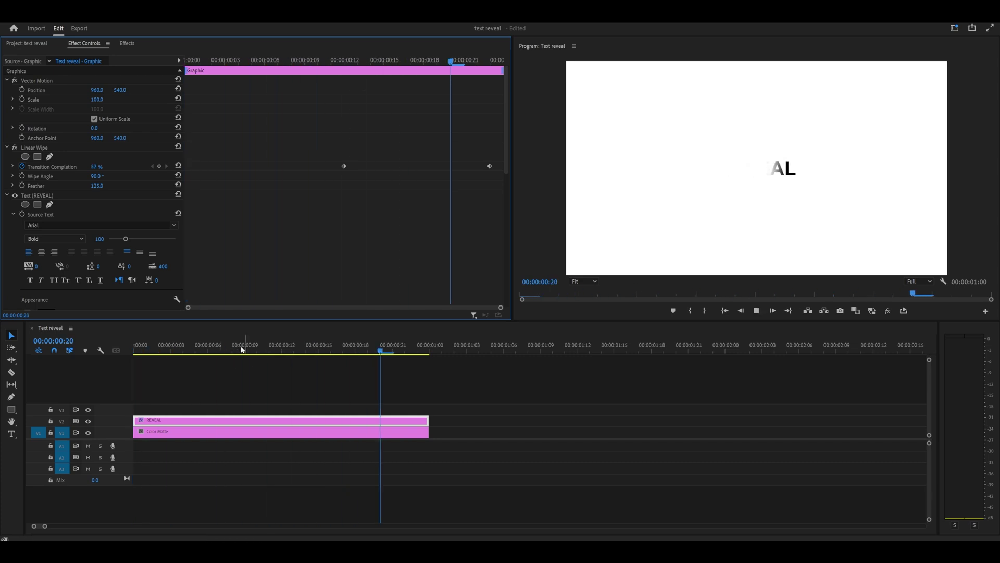
{"action": "left_click_drag", "start_coordinate": [242, 350], "coordinate": [280, 350]}
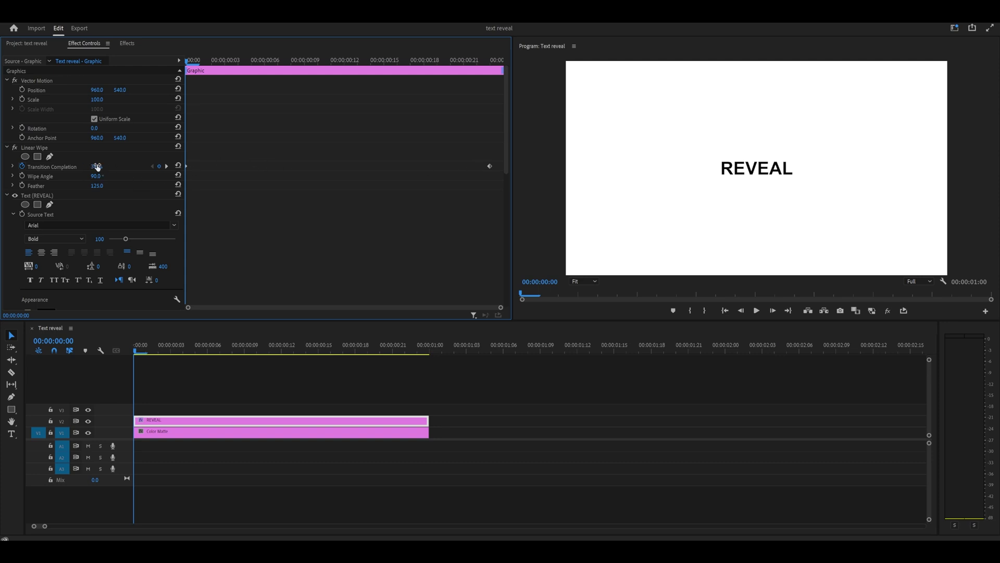
- Swap the two Transition Completion keyframes so the wipe runs from 64% at the start to 38% at the end, and play it
{"action": "left_click", "coordinate": [490, 61]}
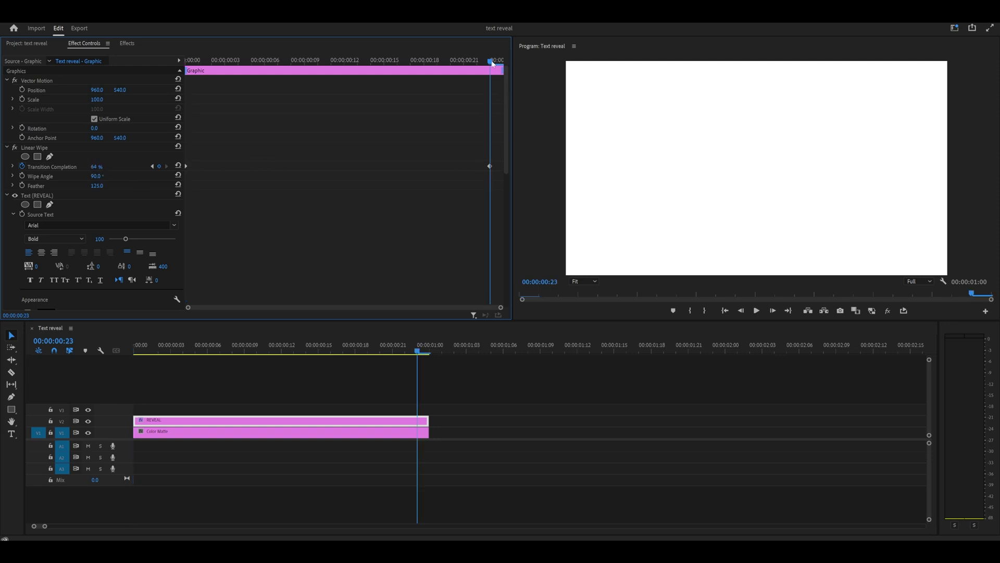
{"action": "left_click", "coordinate": [238, 62]}
{"action": "left_click_drag", "start_coordinate": [186, 167], "coordinate": [476, 167]}
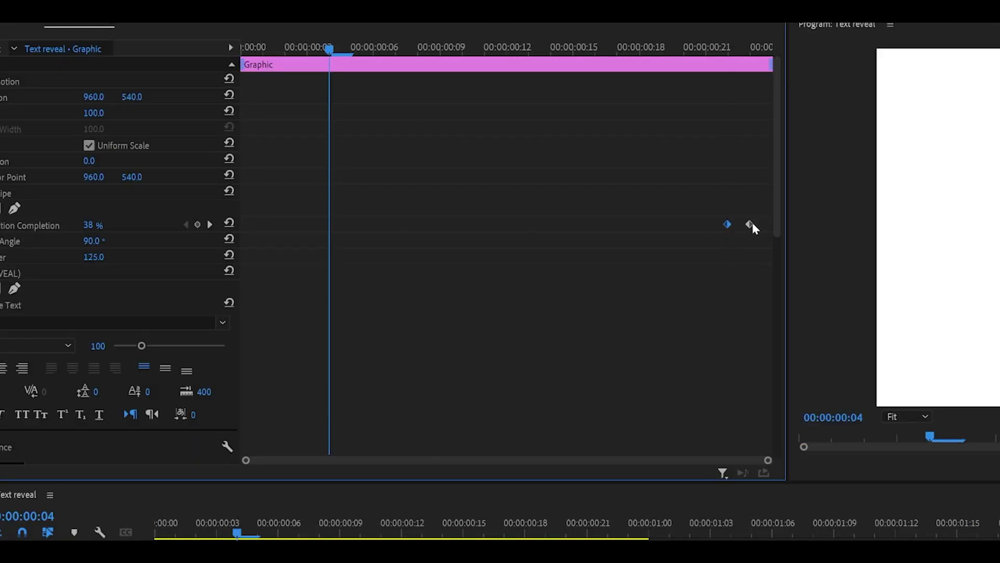
{"action": "mouse_move", "coordinate": [751, 224]}
{"action": "left_mouse_down"}
{"action": "mouse_move", "coordinate": [191, 229]}
{"action": "mouse_move", "coordinate": [745, 226]}
{"action": "left_mouse_up"}
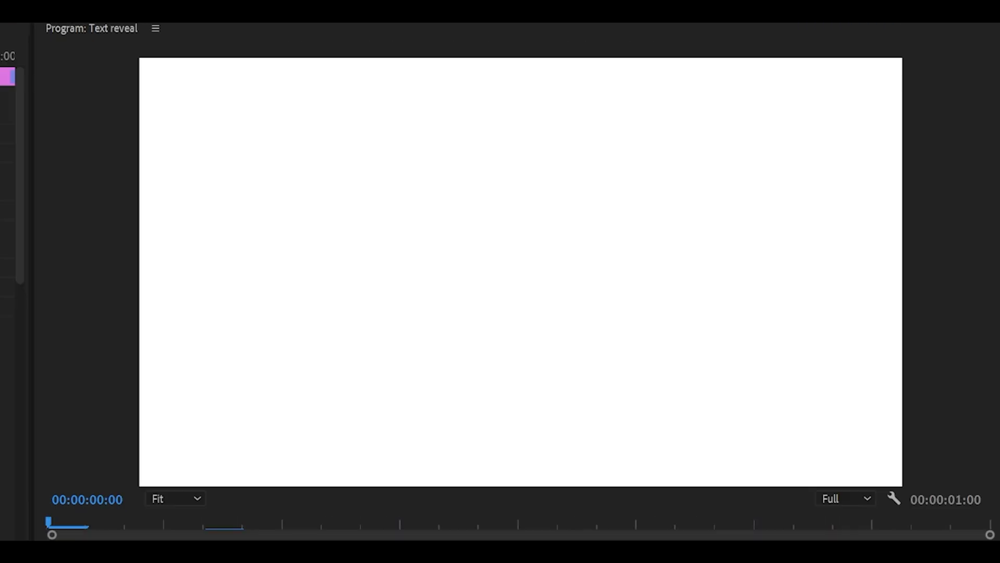
{"action": "key", "text": "space"}
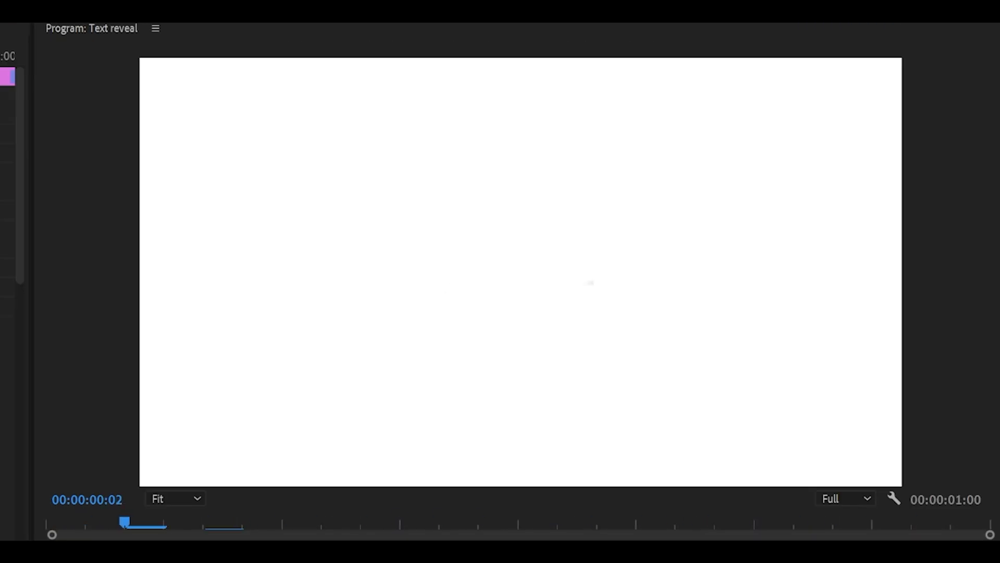
- Try a Wipe Angle of 270° on the Linear Wipe and play the reveal from the first frame
{"action": "key", "text": "space"}
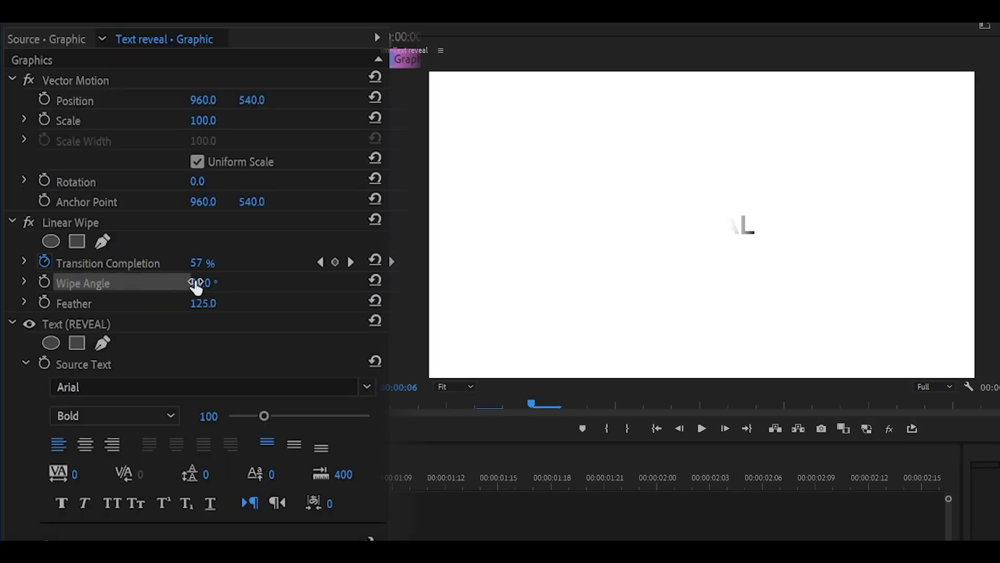
{"action": "left_click_drag", "start_coordinate": [206, 284], "coordinate": [296, 284]}
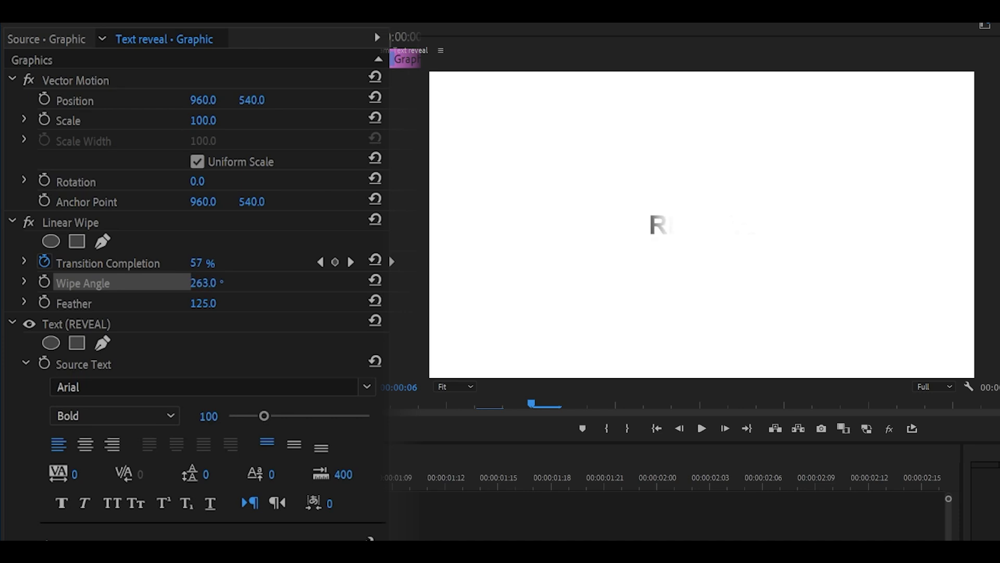
{"action": "left_click", "coordinate": [209, 282]}
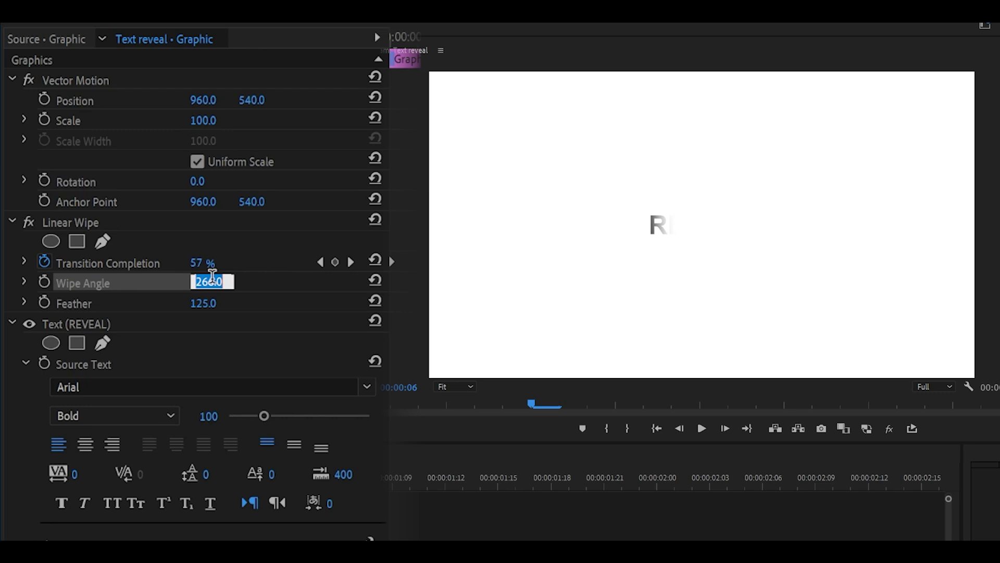
{"action": "type", "text": "270"}
{"action": "key", "text": "Return"}
{"action": "left_click", "coordinate": [406, 313]}
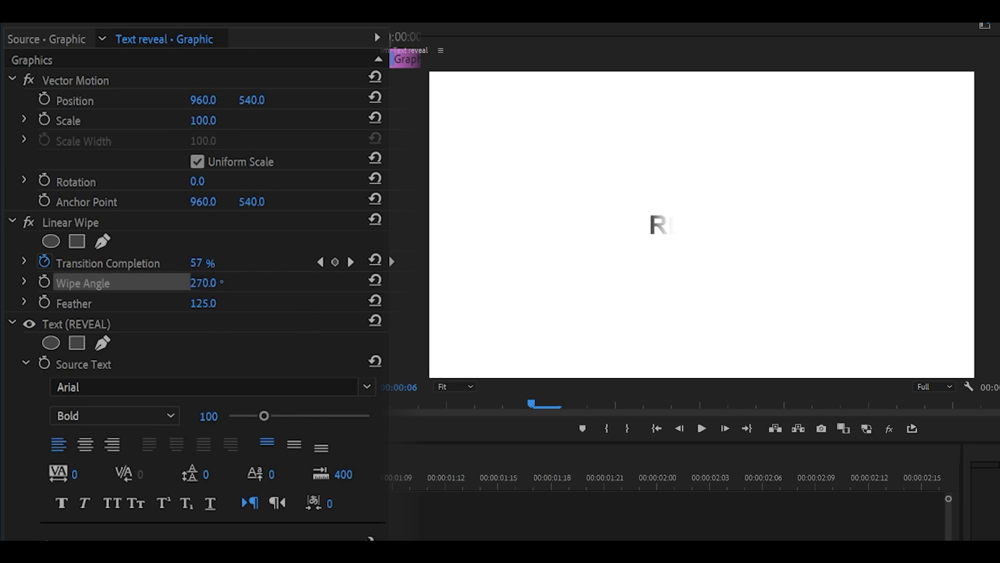
{"action": "key", "text": "Home"}
{"action": "key", "text": "space"}
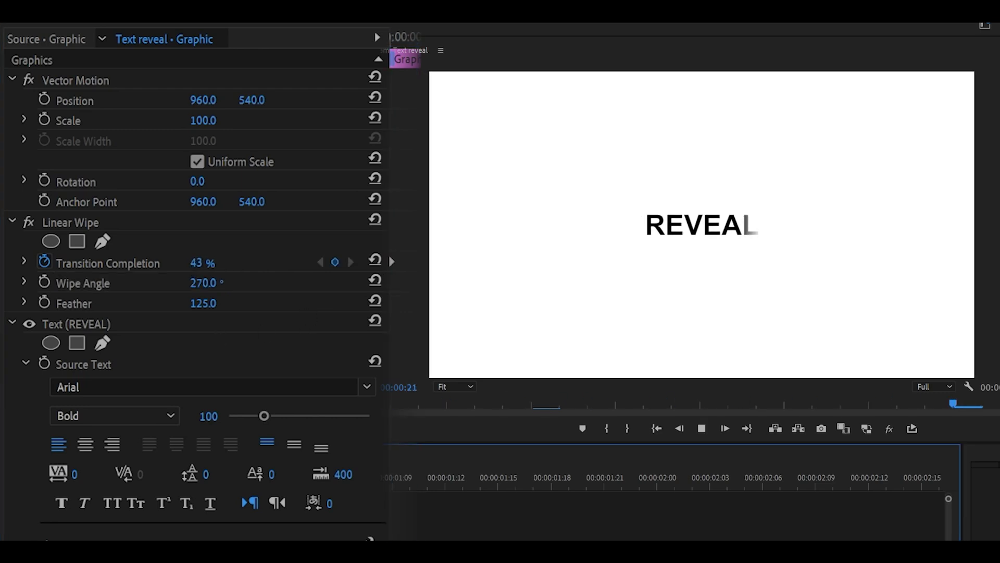
- Try a Wipe Angle of 180° on the Linear Wipe and preview the vertical reveal from the first frame
{"action": "left_click", "coordinate": [221, 286]}
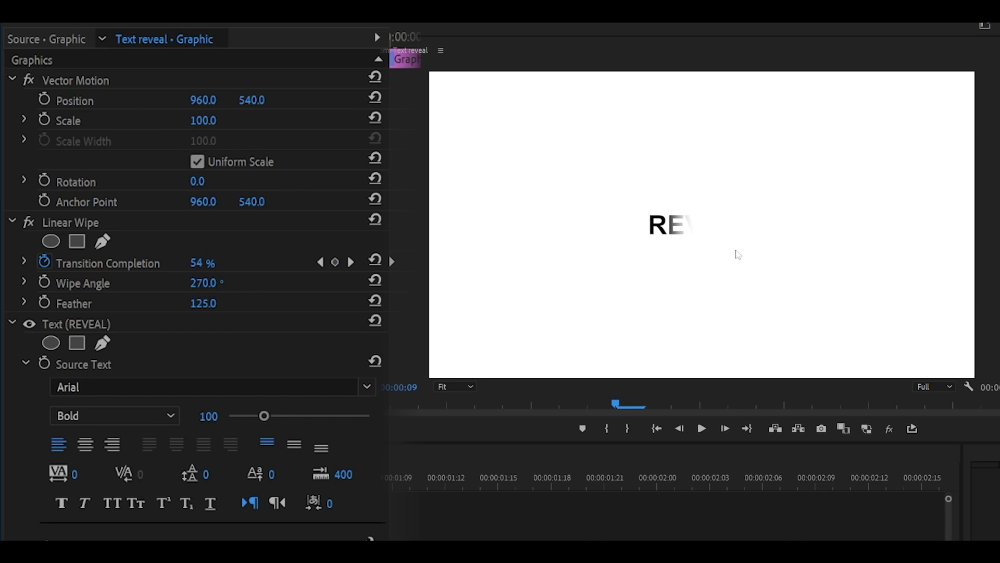
{"action": "left_click_drag", "start_coordinate": [201, 282], "coordinate": [147, 283]}
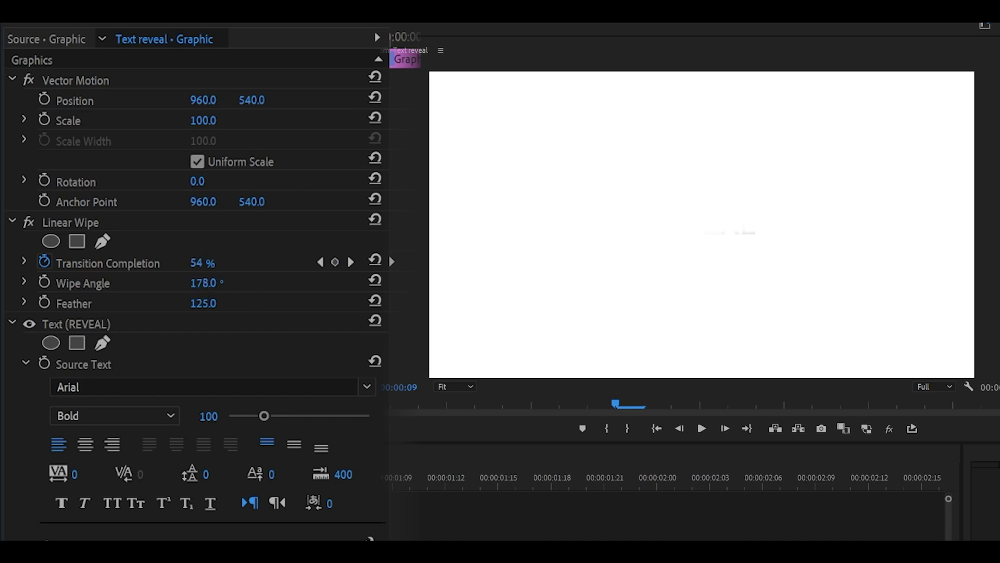
{"action": "left_click", "coordinate": [203, 282]}
{"action": "type", "text": "180"}
{"action": "key", "text": "Return"}
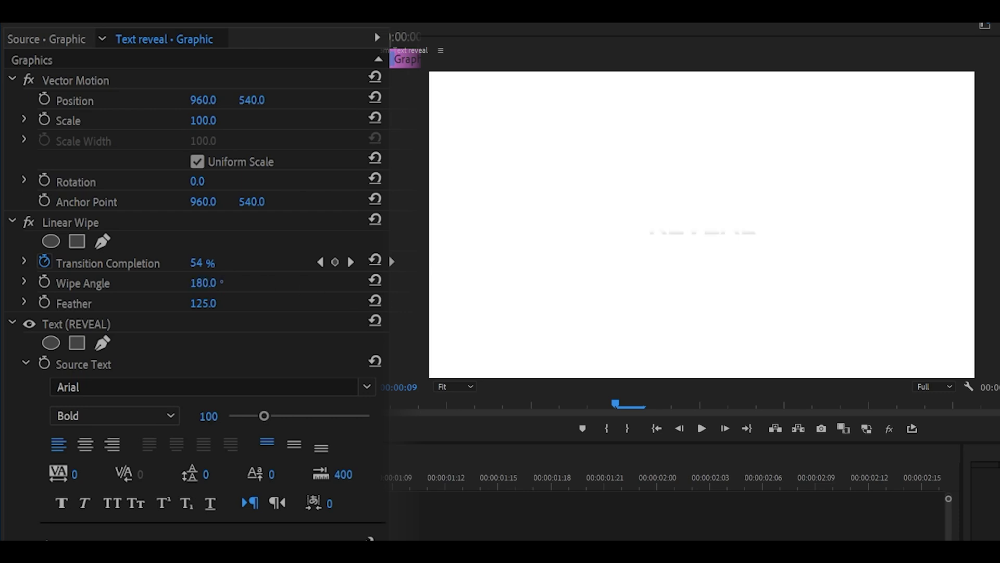
{"action": "key", "text": "Home"}
{"action": "key", "text": "space"}
{"action": "key", "text": "Home"}
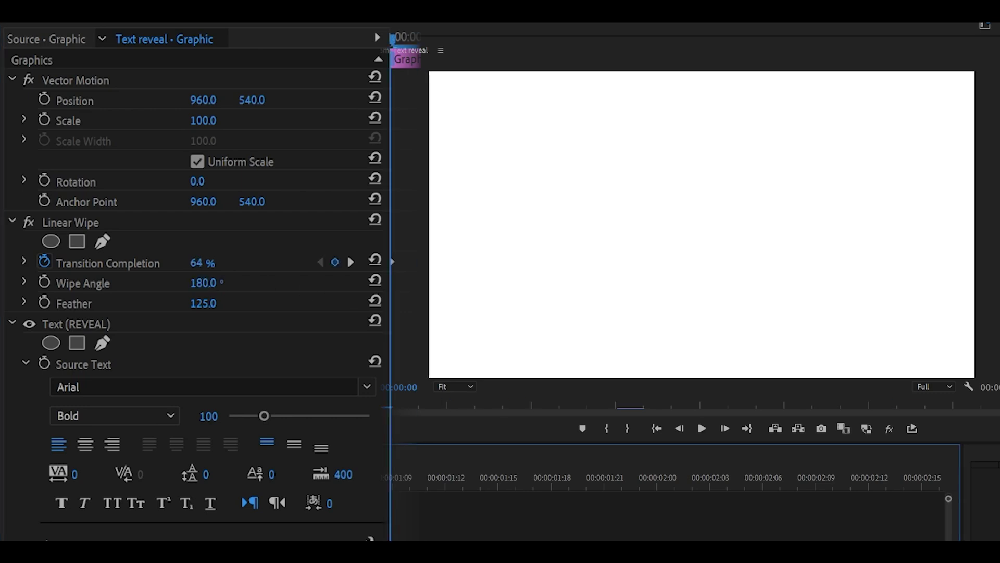
- Set the Linear Wipe's Wipe Angle to 0° and play the reveal from the first frame
{"action": "left_click", "coordinate": [211, 285]}
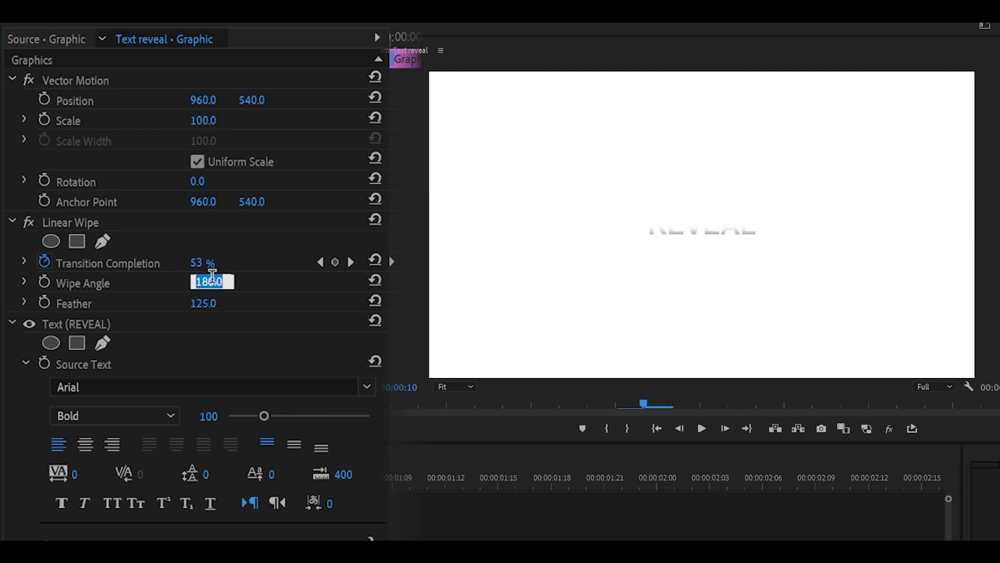
{"action": "type", "text": "9"}
{"action": "type", "text": "0"}
{"action": "key", "text": "Return"}
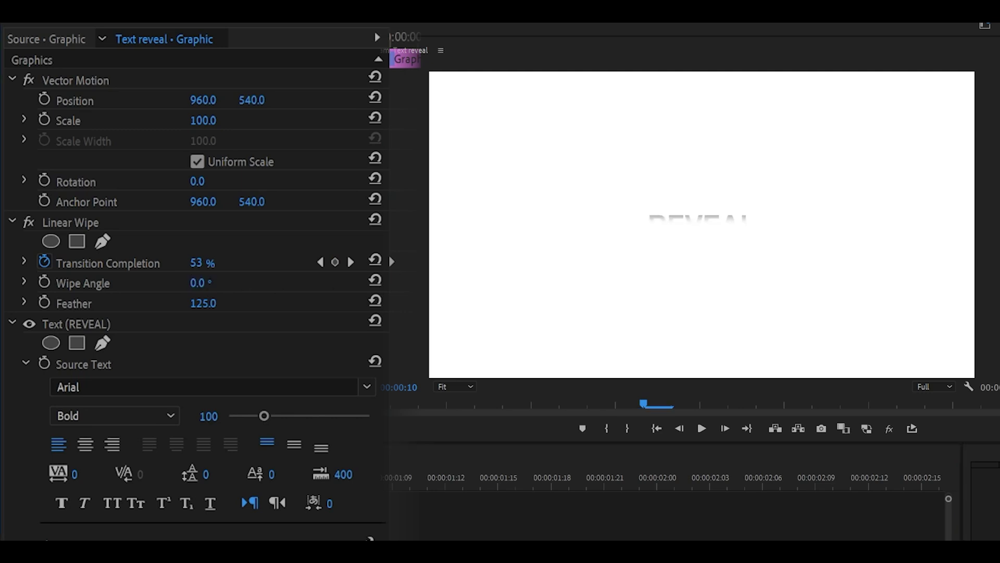
{"action": "key", "text": "Home"}
{"action": "key", "text": "space"}
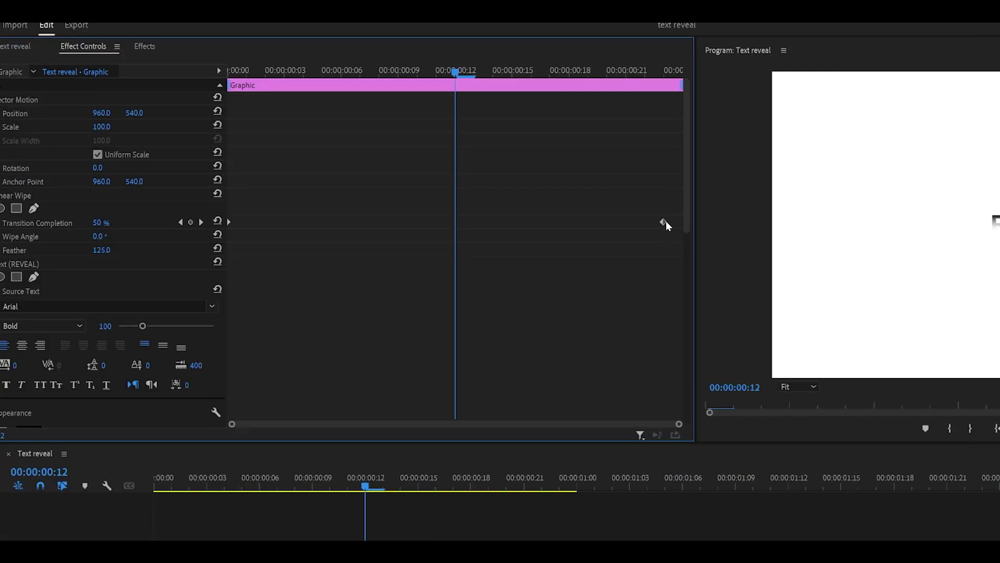
- Apply Ease In to the ending Transition Completion keyframe of the Linear Wipe
{"action": "right_click", "coordinate": [665, 222]}
{"action": "left_click", "coordinate": [685, 370]}
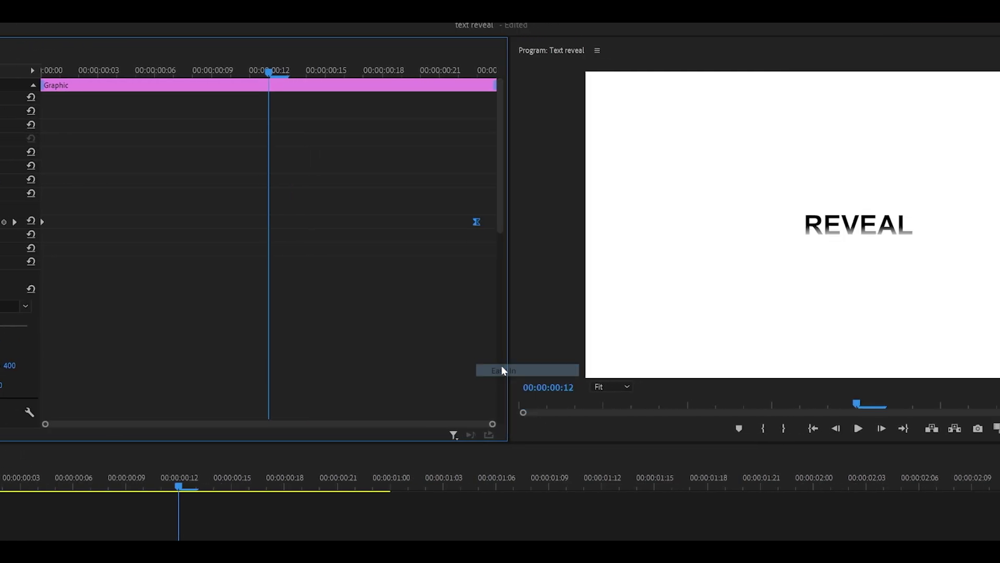